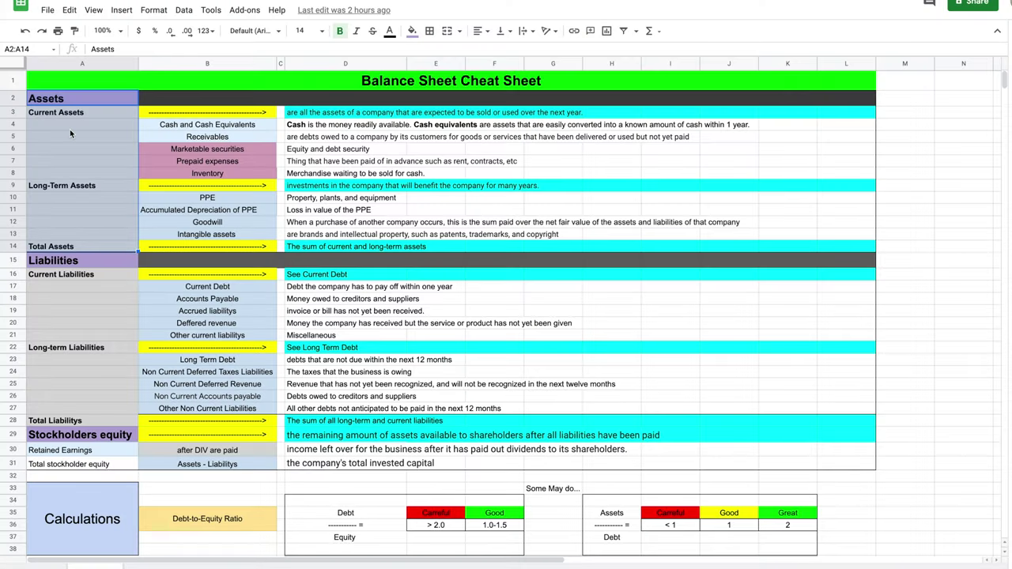
# Highlight the Assets rows 2–14 and equity rows 29–31, pointing out each section heading
pyautogui.click(108, 135)
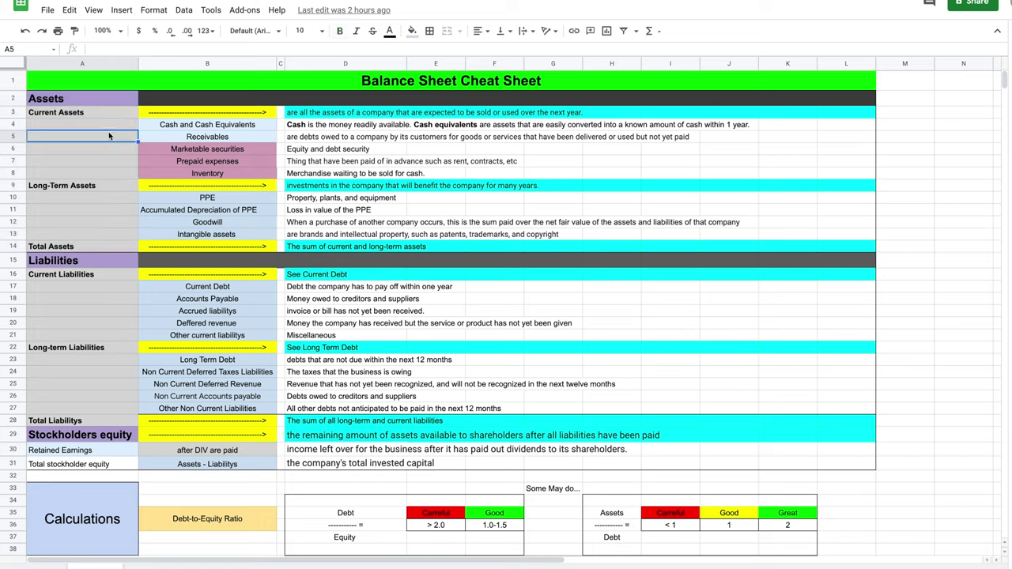
pyautogui.moveTo(93, 100); pyautogui.dragTo(84, 423)
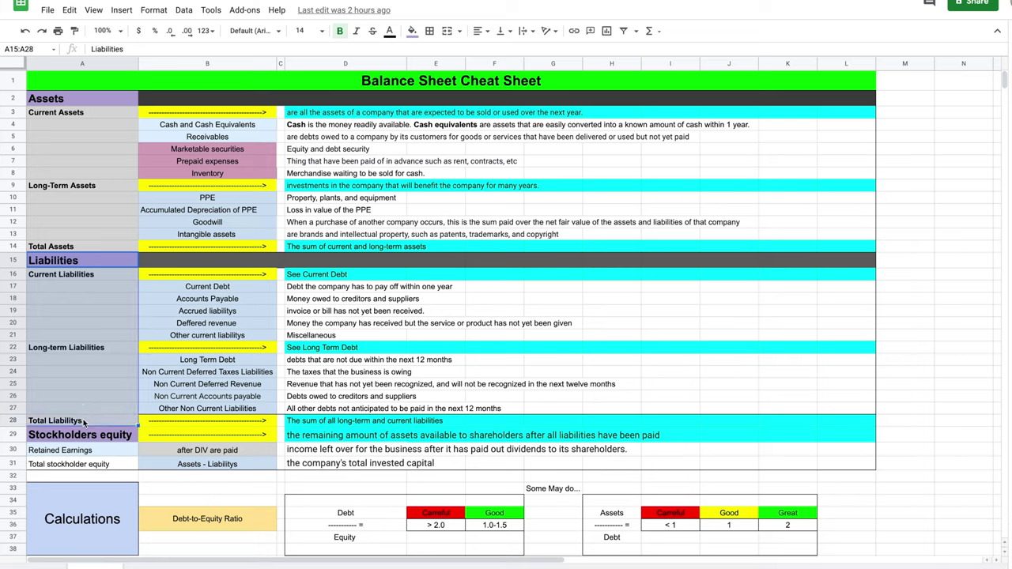
pyautogui.moveTo(85, 437); pyautogui.dragTo(86, 465)
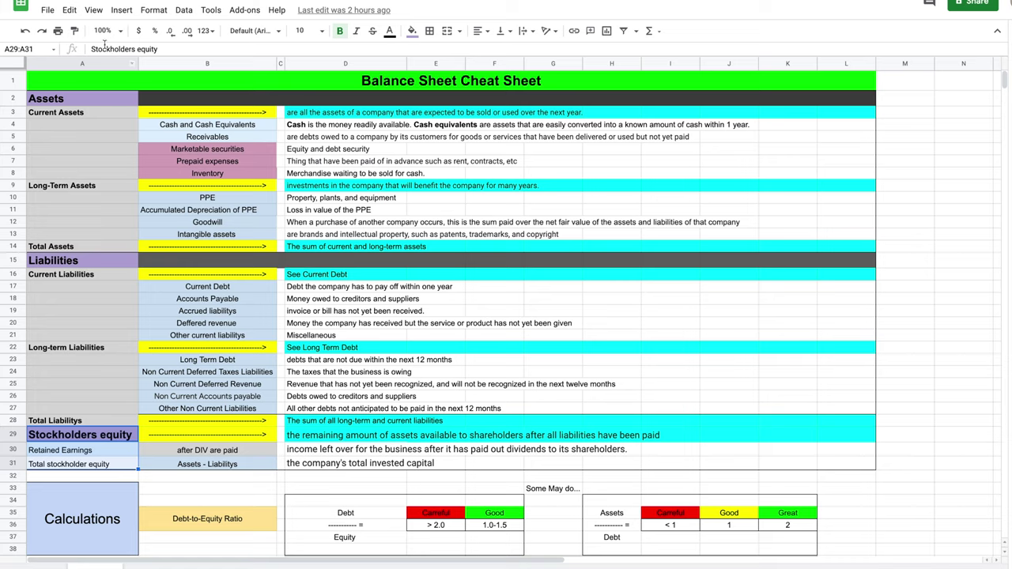
pyautogui.click(70, 116)
pyautogui.click(75, 188)
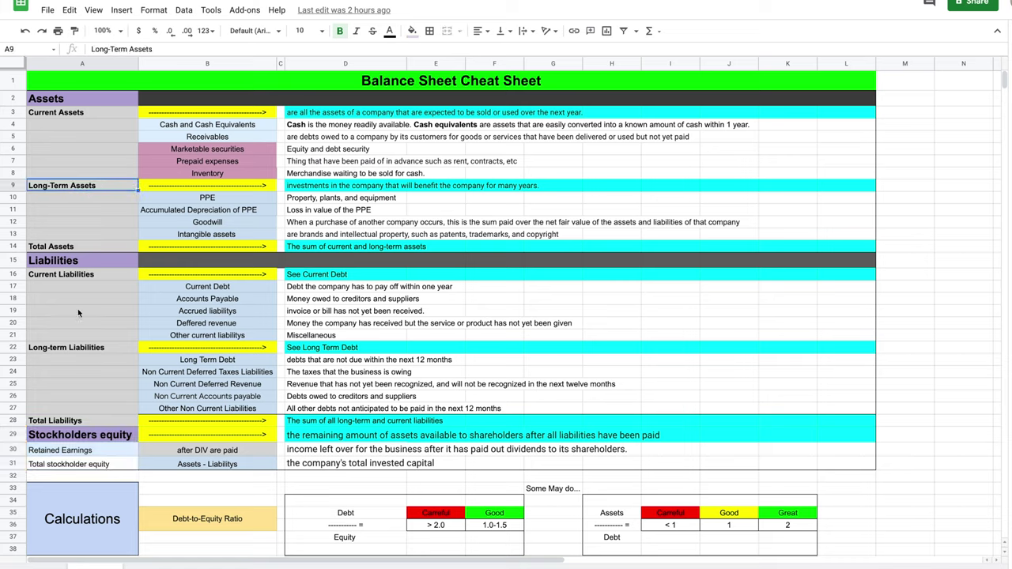
pyautogui.click(61, 277)
pyautogui.click(65, 351)
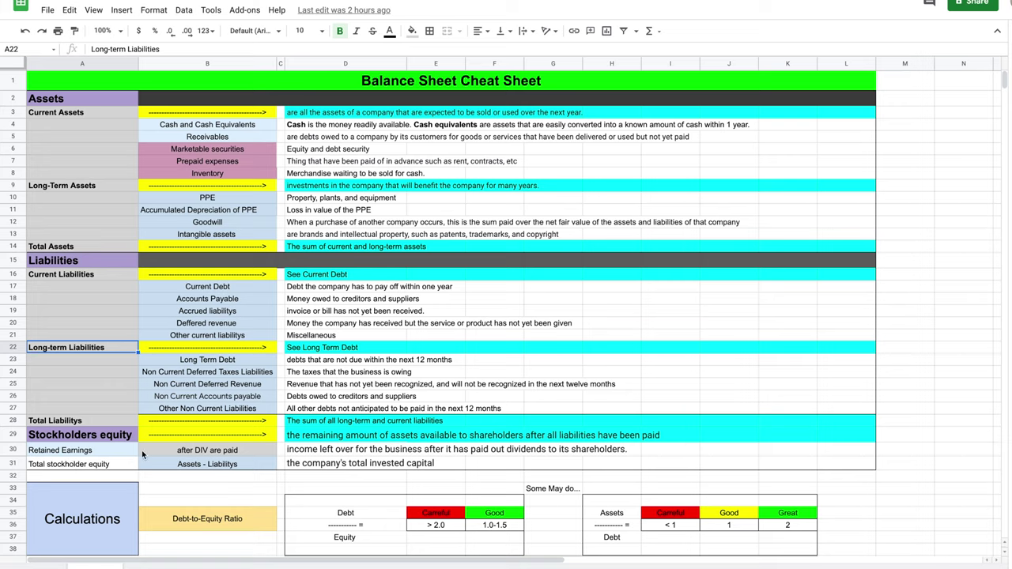
# Mark the current asset items (Cash to Inventory) and long-term asset items (PPE to Intangible assets)
pyautogui.click(207, 112)
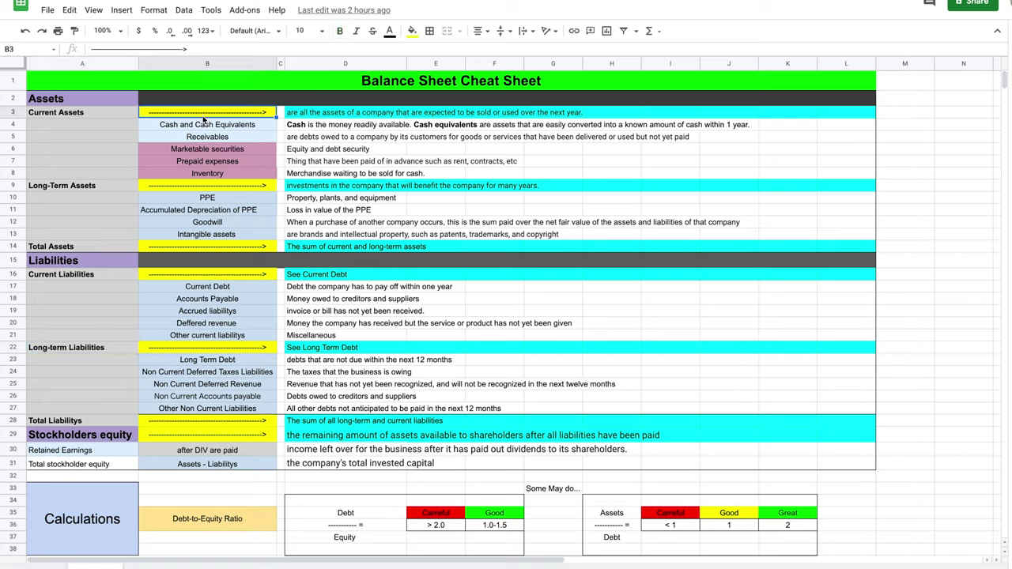
pyautogui.moveTo(208, 124); pyautogui.dragTo(205, 178)
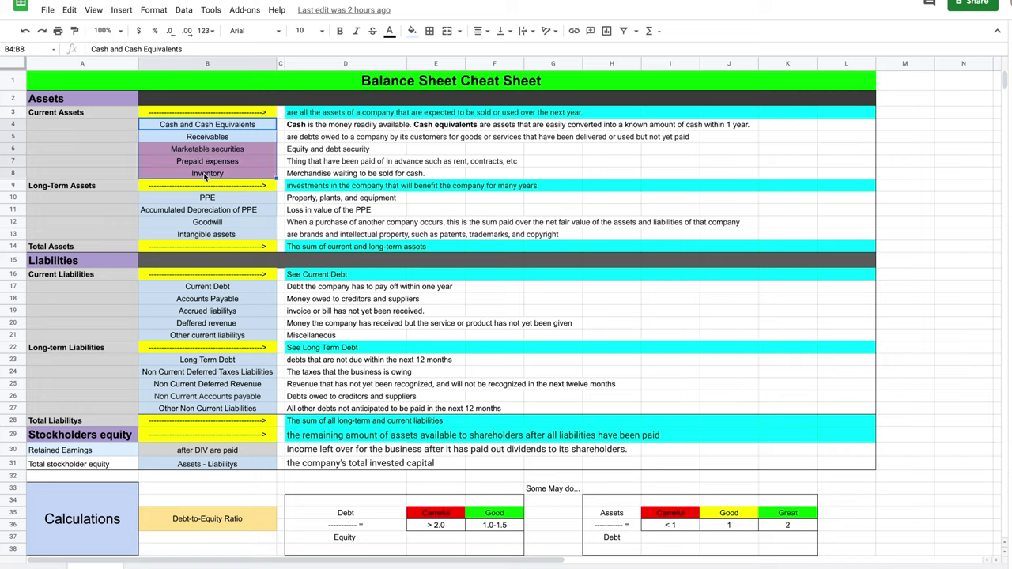
pyautogui.click(185, 113)
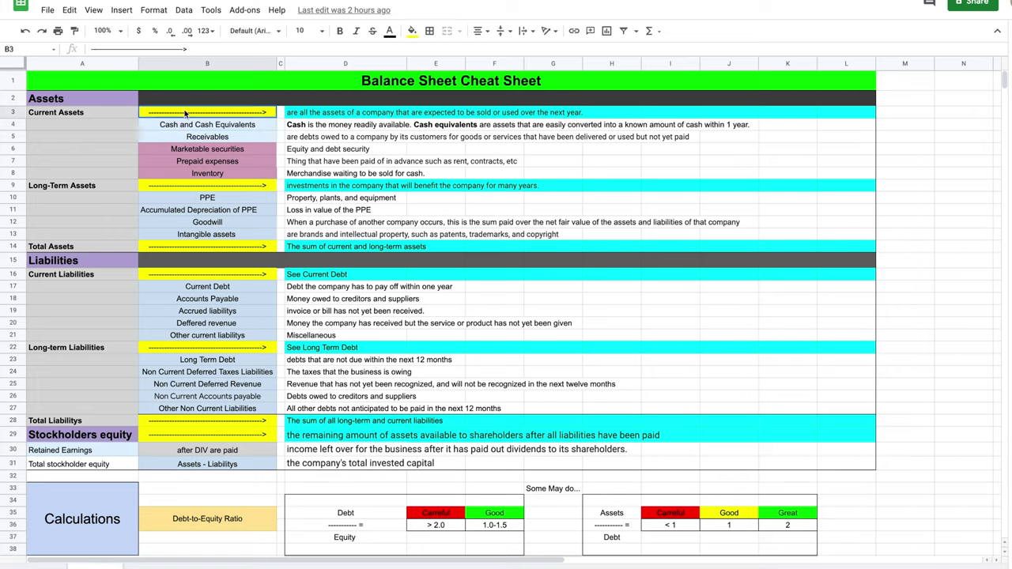
pyautogui.click(192, 186)
pyautogui.moveTo(202, 128); pyautogui.dragTo(201, 181)
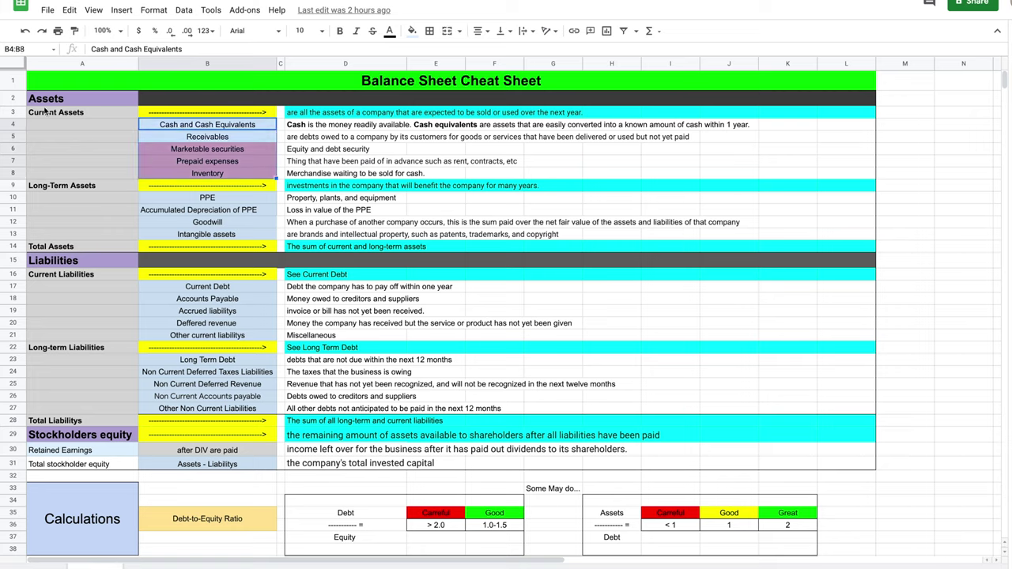
pyautogui.moveTo(169, 202); pyautogui.dragTo(170, 239)
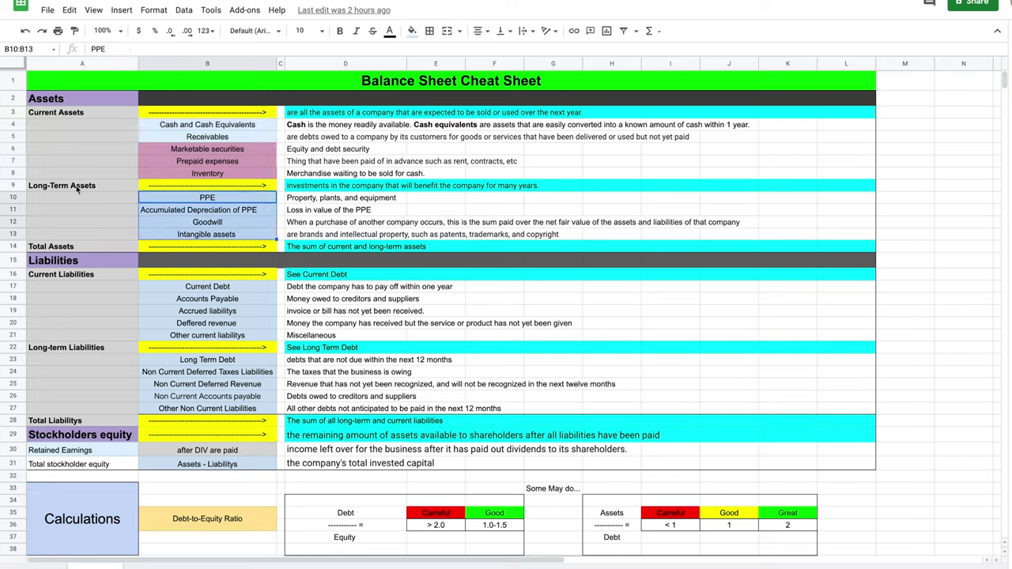
# Mark the current and long-term liability items, the description column, and the Calculations block
pyautogui.moveTo(226, 289); pyautogui.dragTo(225, 338)
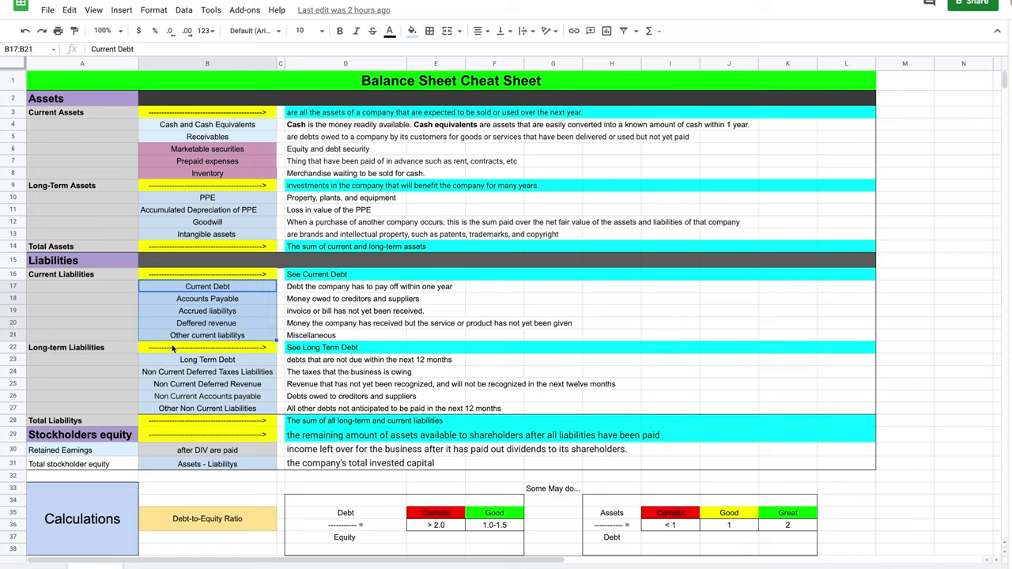
pyautogui.moveTo(182, 360); pyautogui.dragTo(183, 411)
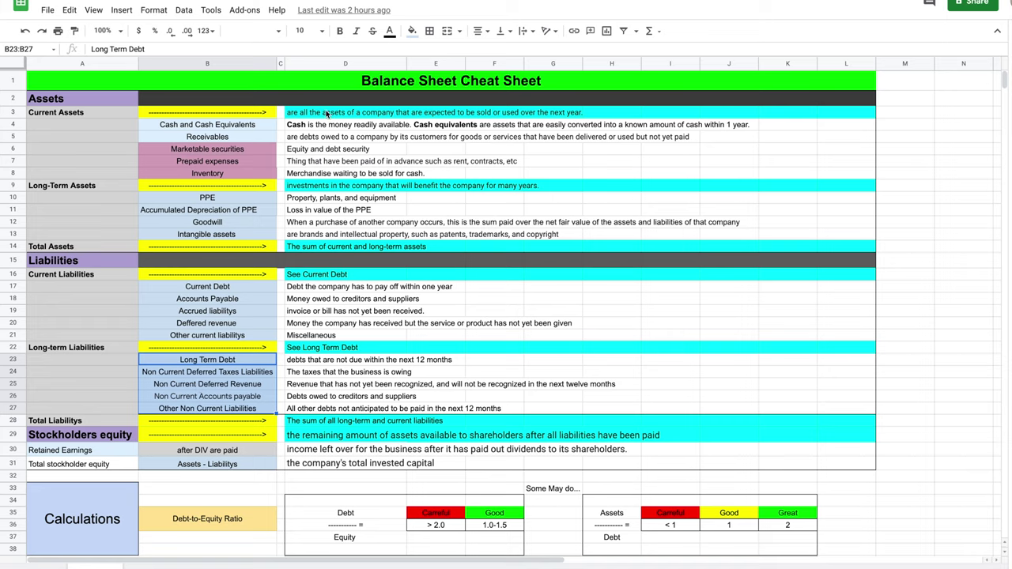
pyautogui.moveTo(326, 115); pyautogui.dragTo(749, 478)
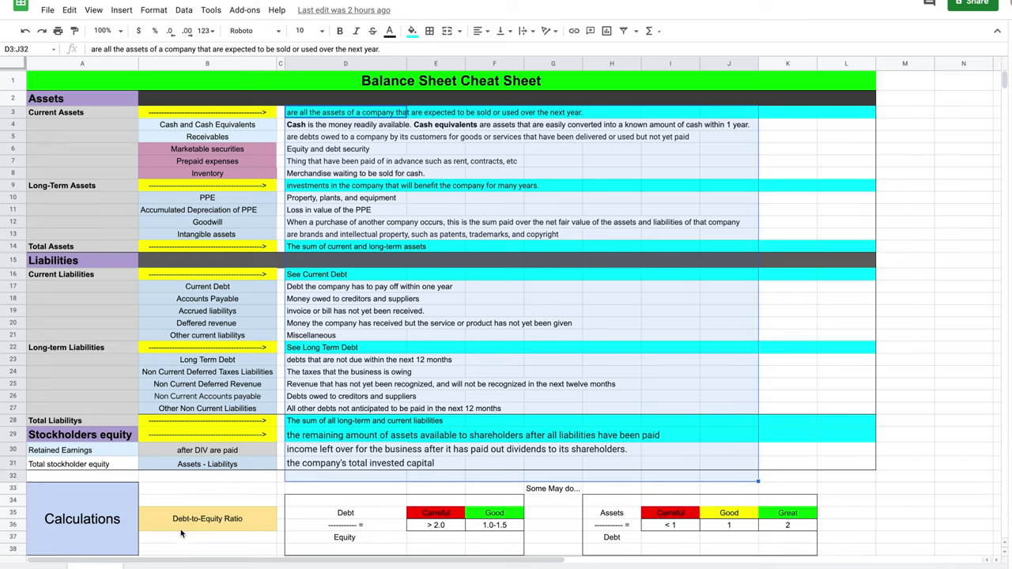
pyautogui.click(92, 528)
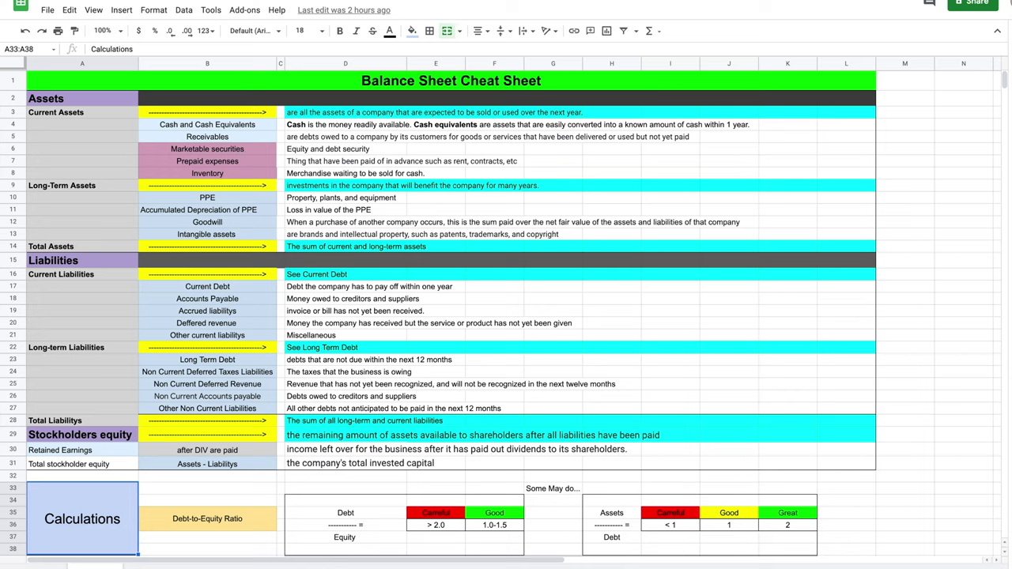
# In Yahoo Finance, collapse the Total Assets breakdown and reload Apple's financials page
pyautogui.click(174, 2)
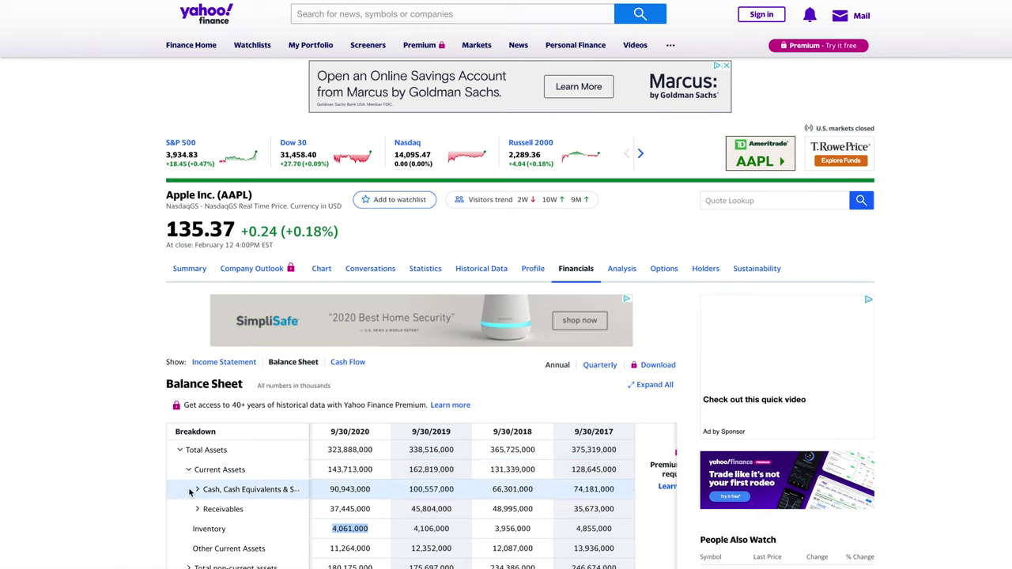
pyautogui.click(180, 450)
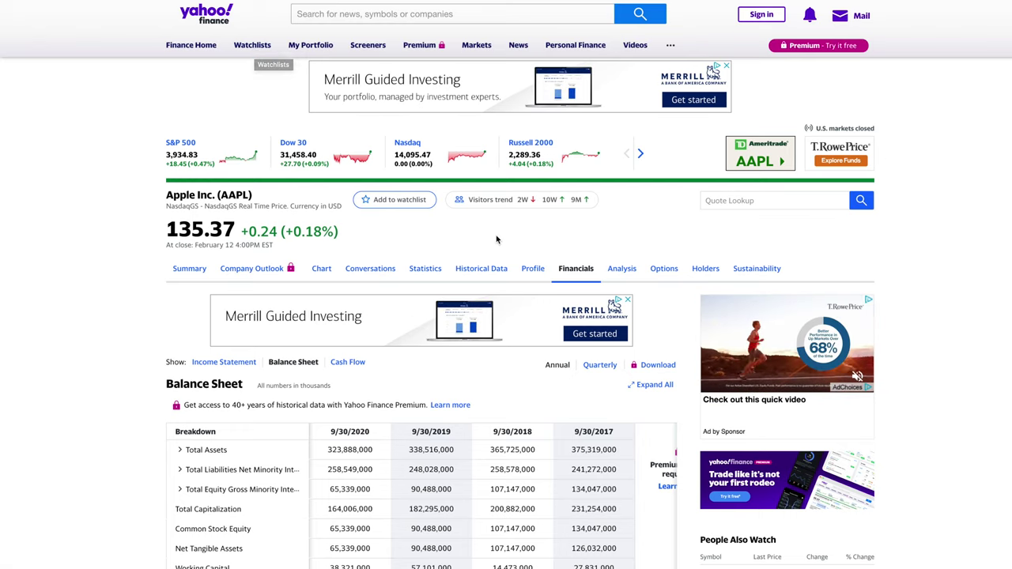
pyautogui.click(581, 270)
pyautogui.scroll(-1, 203, 380)
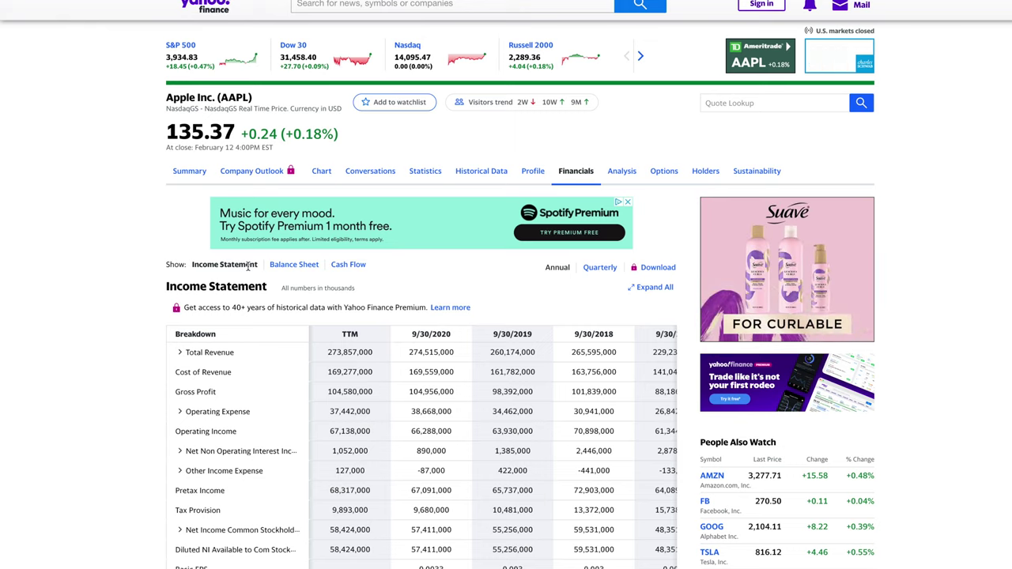
# Show Apple's annual balance sheet, highlighting the 'All numbers in thousands' note
pyautogui.click(300, 268)
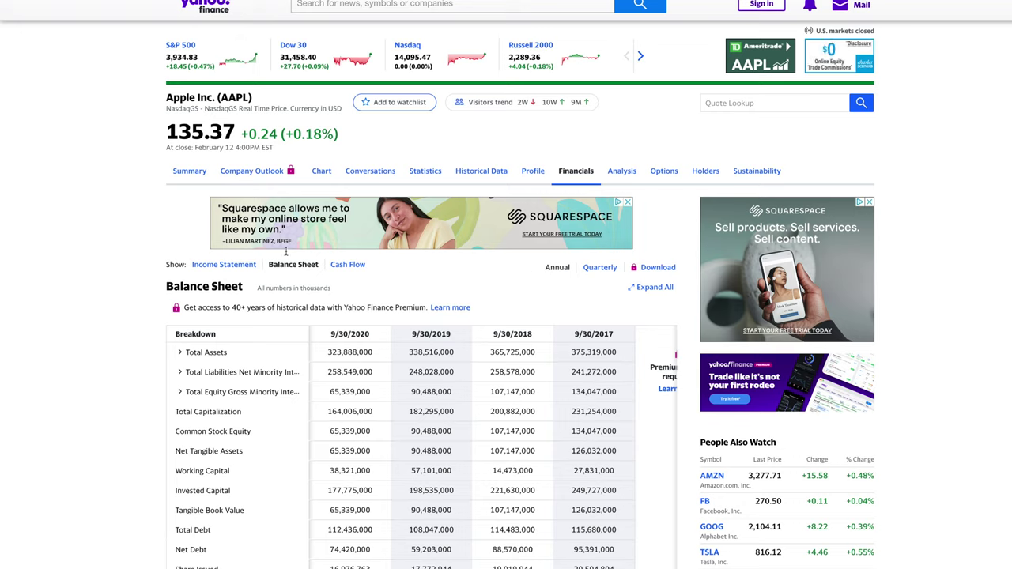
pyautogui.moveTo(255, 291); pyautogui.dragTo(330, 289)
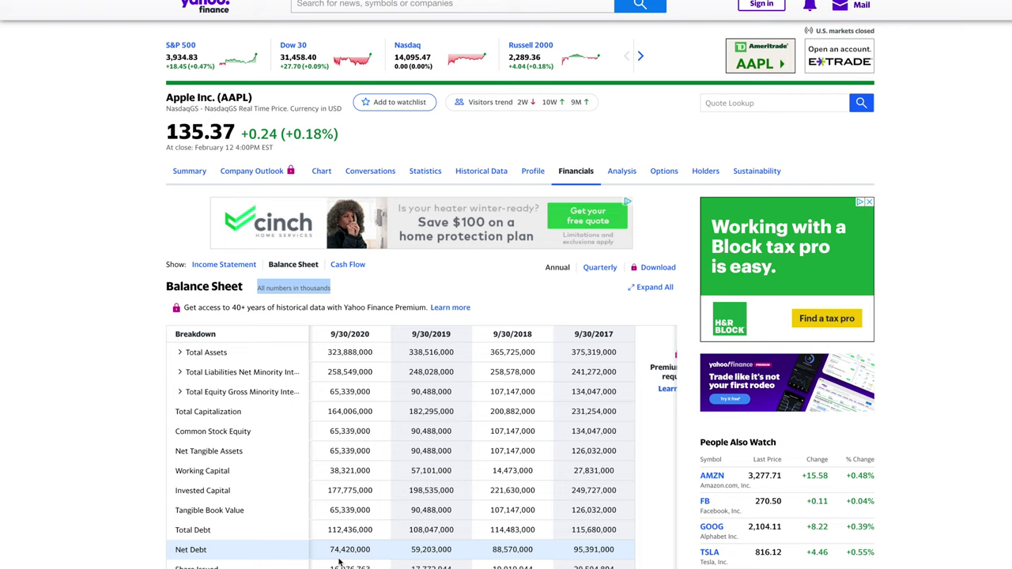
pyautogui.scroll(-2, 338, 561)
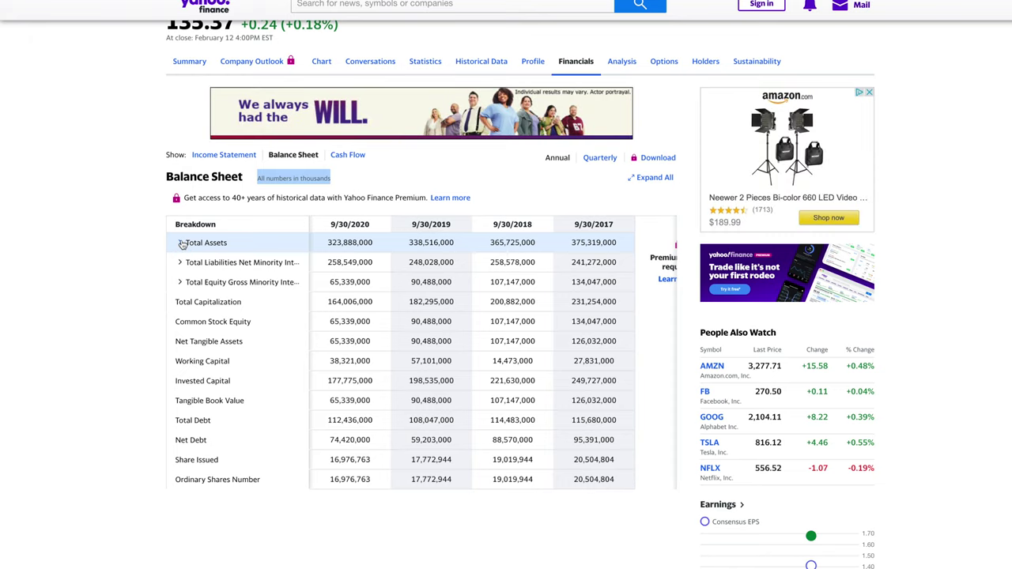
pyautogui.click(180, 244)
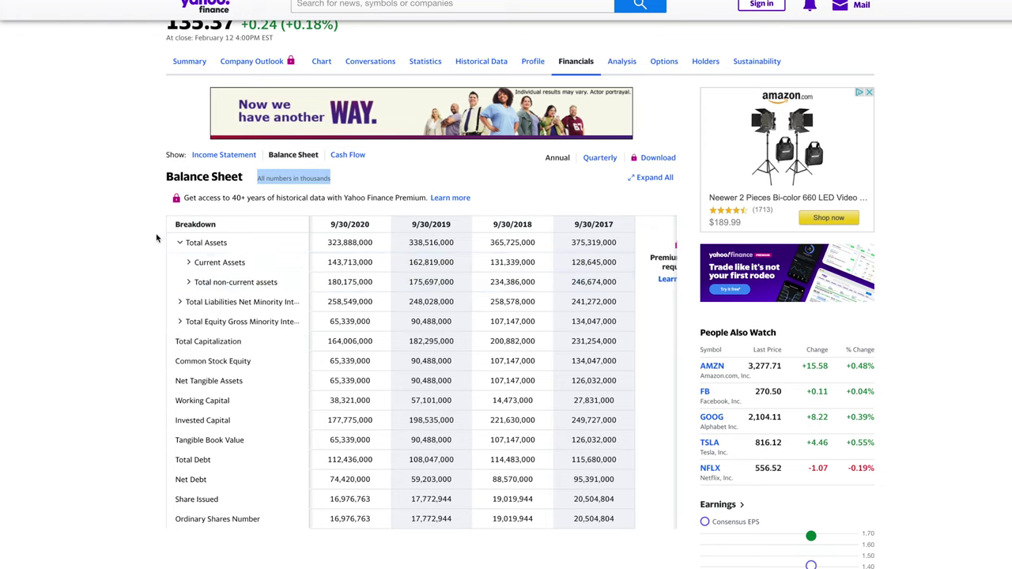
pyautogui.click(180, 242)
pyautogui.click(180, 263)
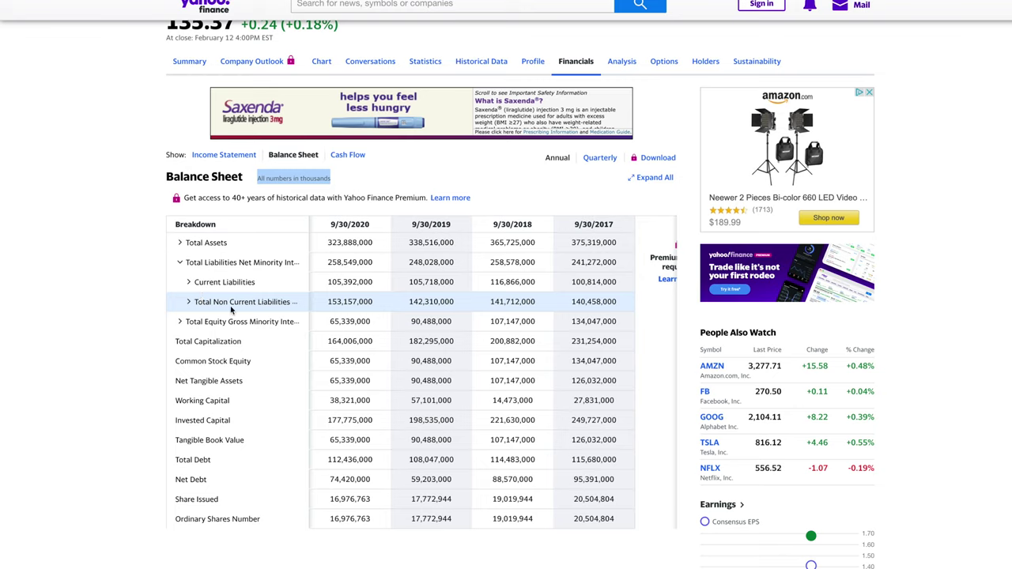
pyautogui.click(180, 263)
pyautogui.click(180, 283)
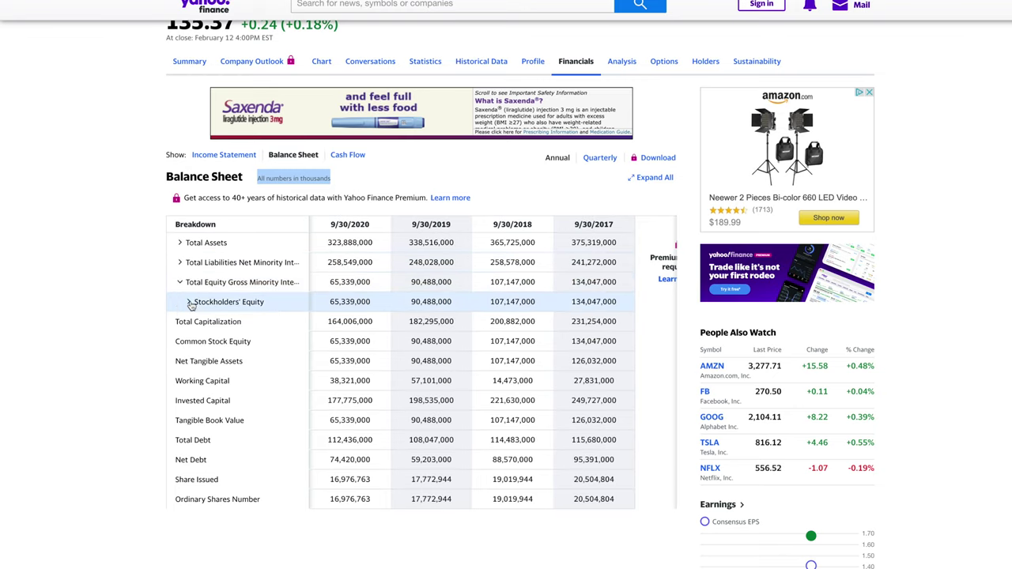
pyautogui.click(187, 304)
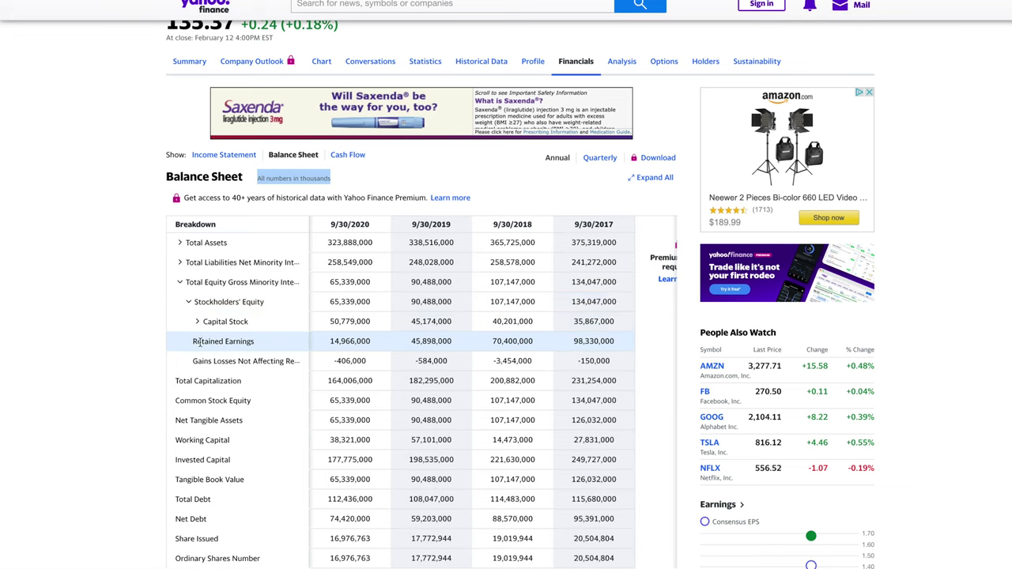
pyautogui.click(180, 282)
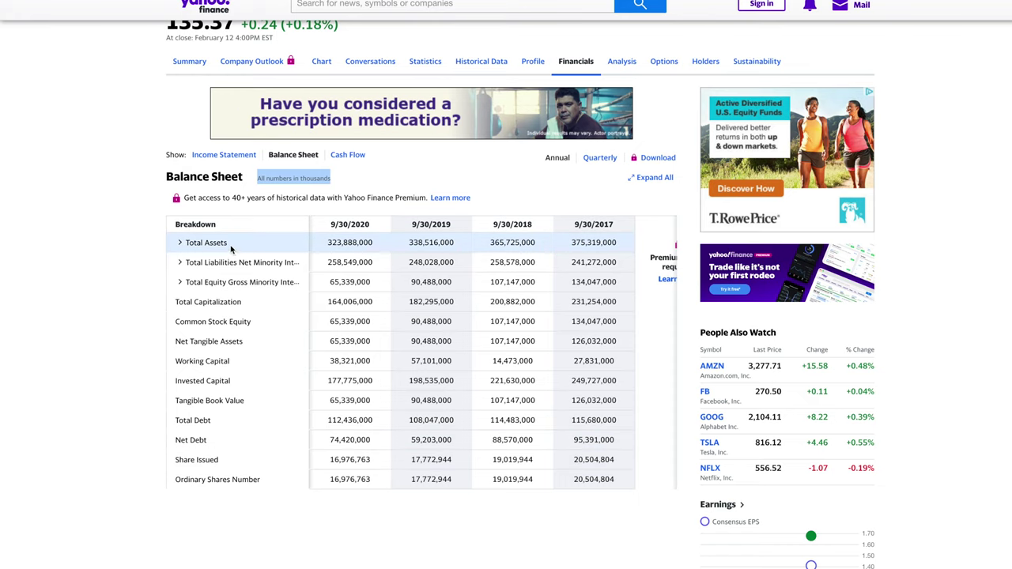
# Expand Total Assets, then Current Assets (143,713,000) into cash, receivables and inventory
pyautogui.scroll(1, 219, 296)
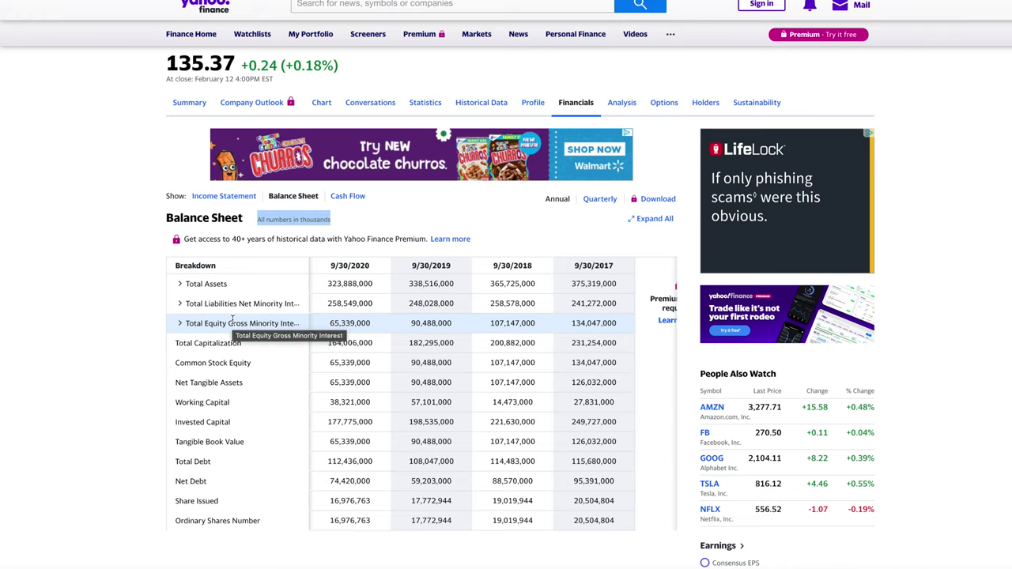
pyautogui.click(181, 285)
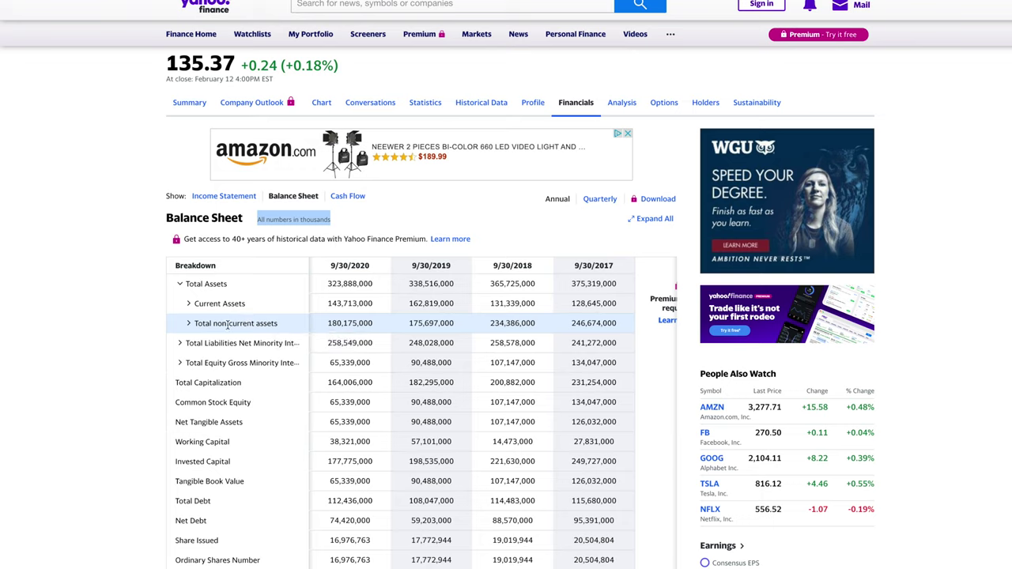
pyautogui.click(189, 303)
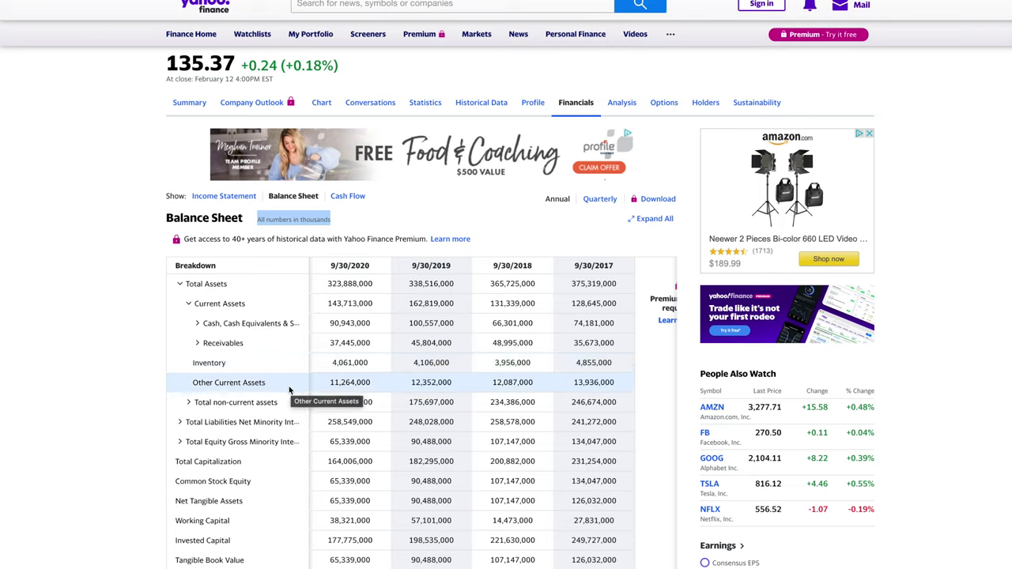
# Expand the cash and short-term investments line, collapse it, then select Receivables in cheat sheet cell B5
pyautogui.click(197, 323)
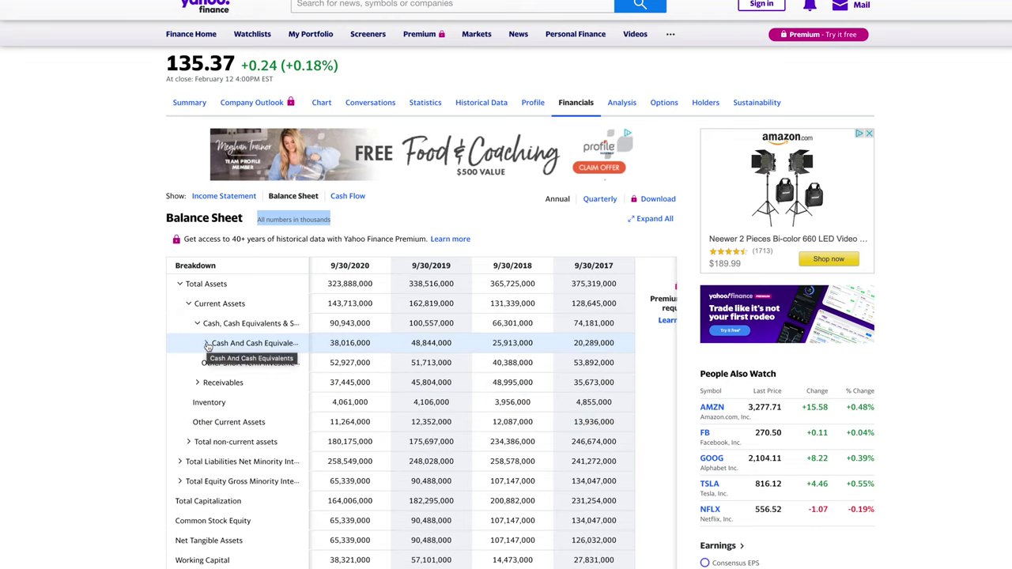
pyautogui.click(206, 345)
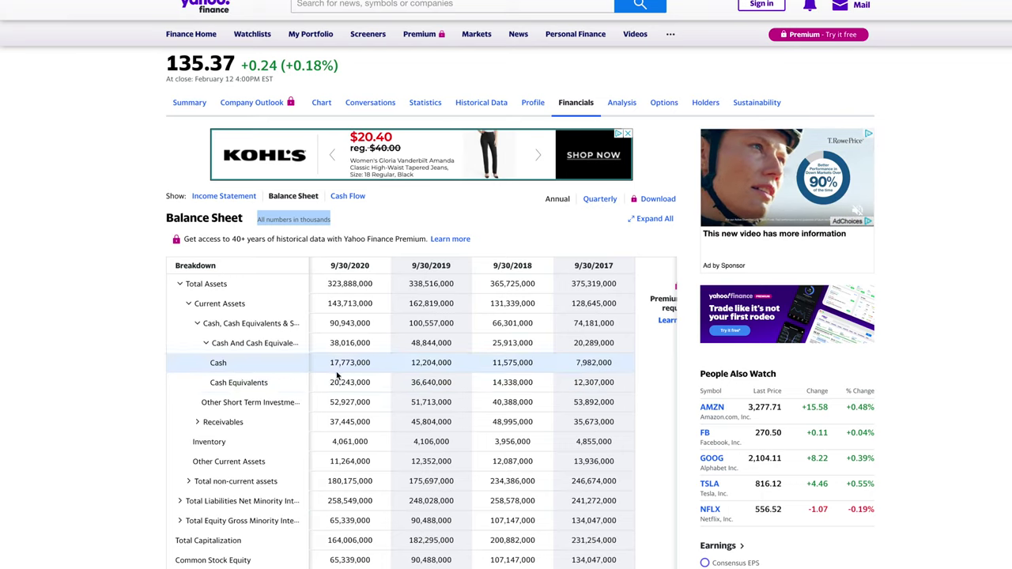
pyautogui.click(206, 345)
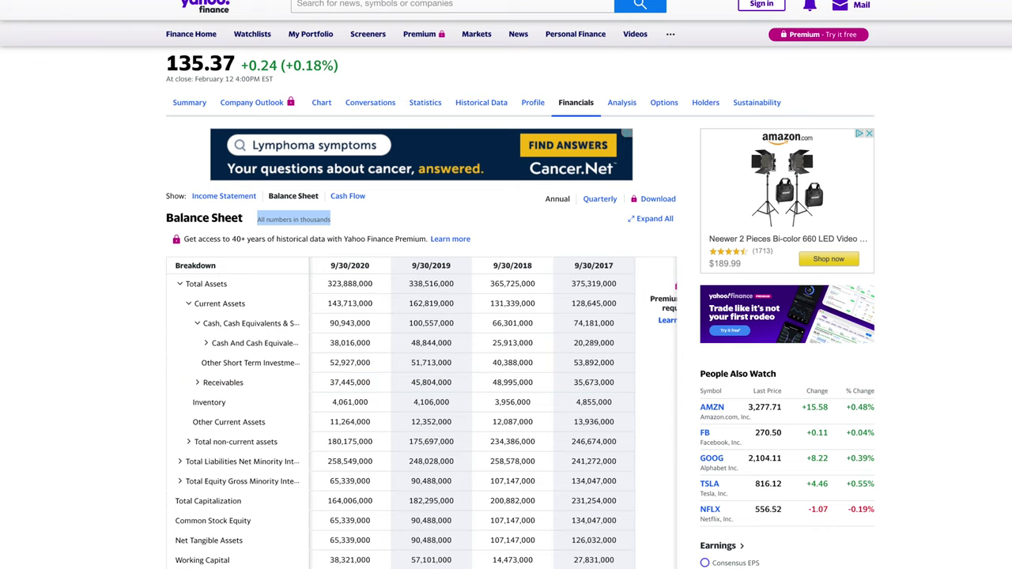
pyautogui.hotkey('alt', 'Tab')
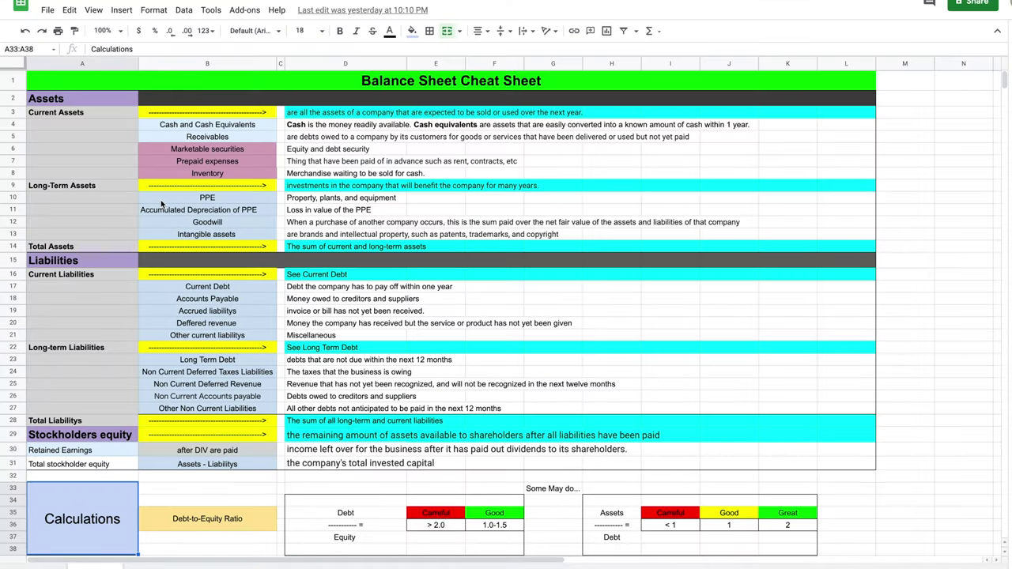
pyautogui.click(204, 138)
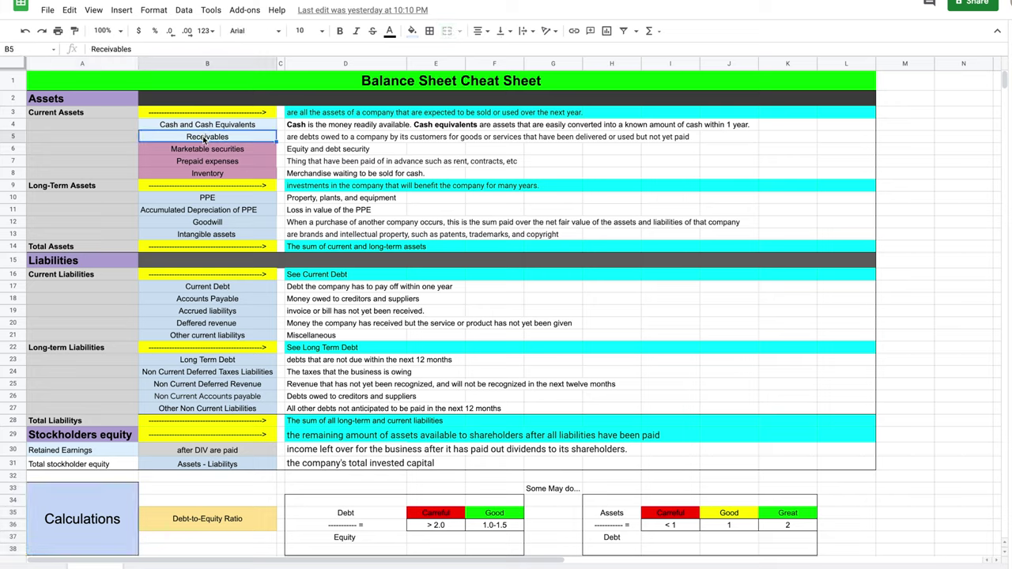